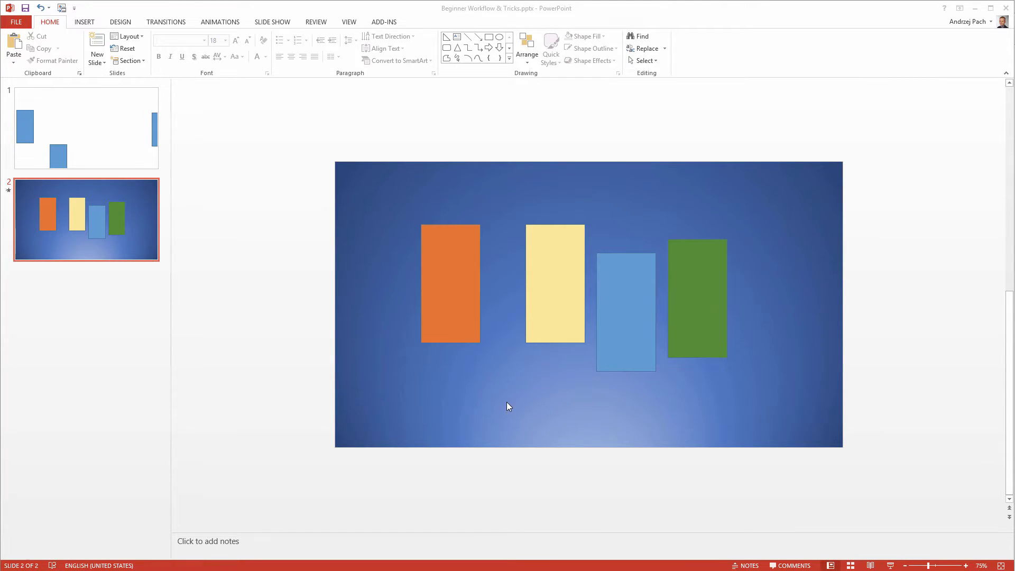
# Drag orange and yellow leftward, and green and blue rightward, into one evenly spaced row
pyautogui.moveTo(452, 284); pyautogui.dragTo(407, 293)
pyautogui.moveTo(555, 285); pyautogui.dragTo(500, 313)
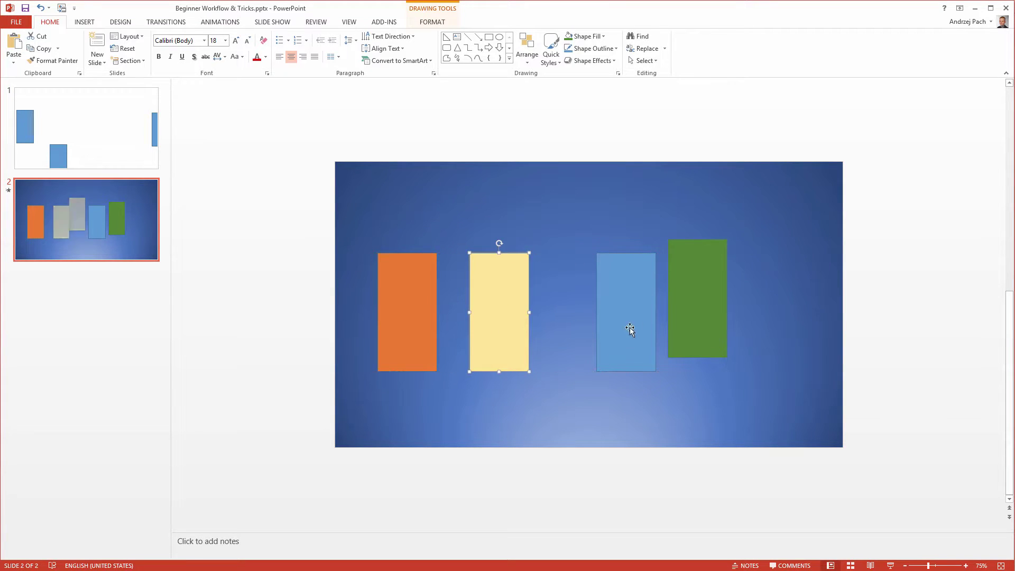
pyautogui.moveTo(680, 307)
pyautogui.mouseDown()
pyautogui.moveTo(712, 330)
pyautogui.moveTo(730, 323)
pyautogui.mouseUp()
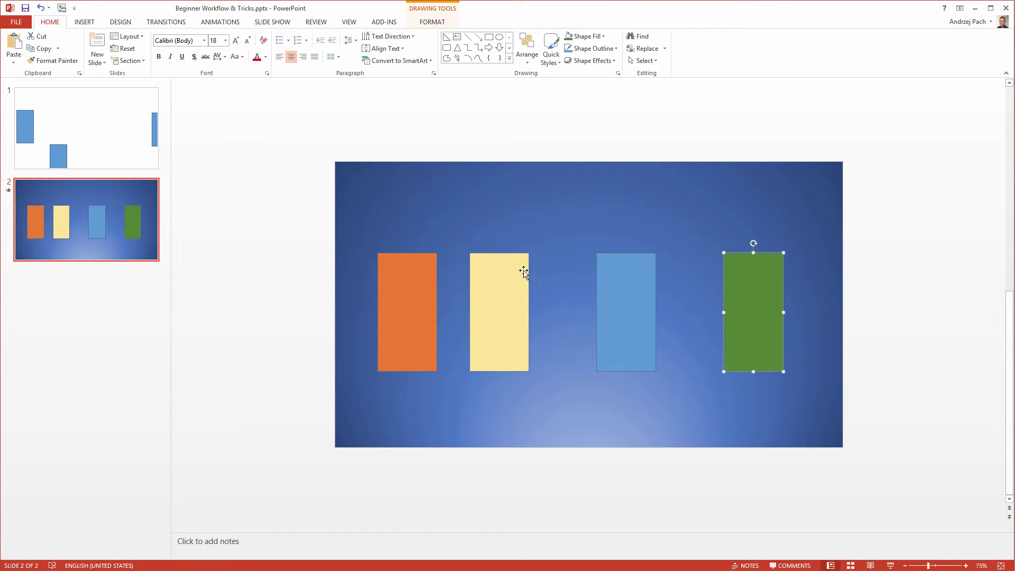
pyautogui.moveTo(627, 302); pyautogui.dragTo(648, 293)
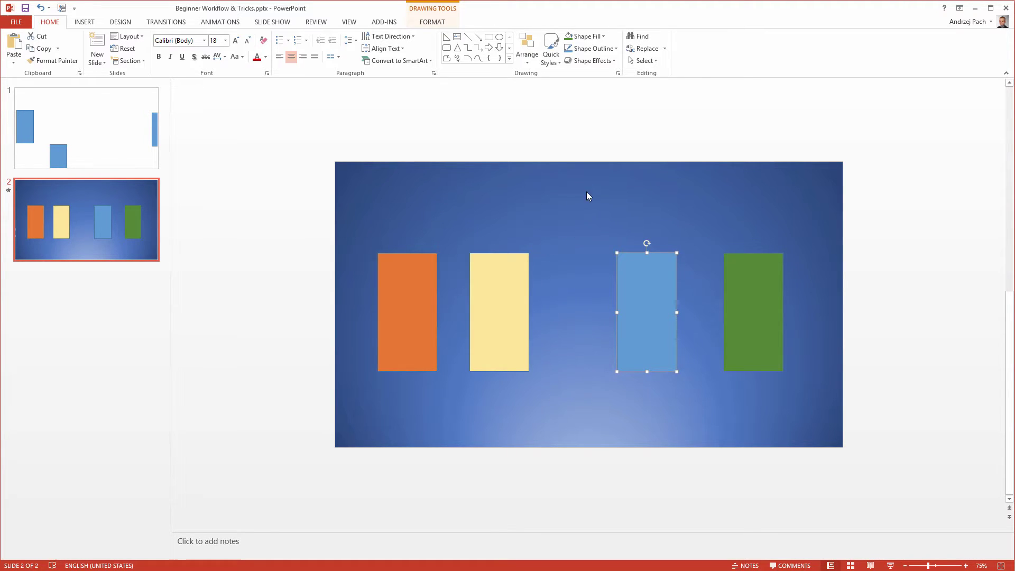
pyautogui.click(563, 298)
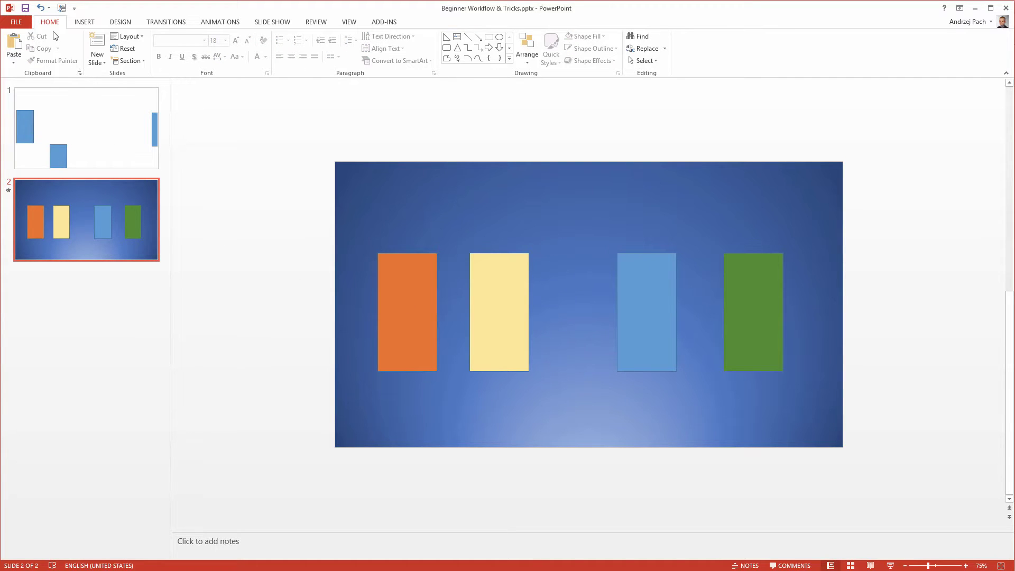
# Turn on the Guides and Ruler checkboxes in the View ribbon's Show group
pyautogui.click(352, 23)
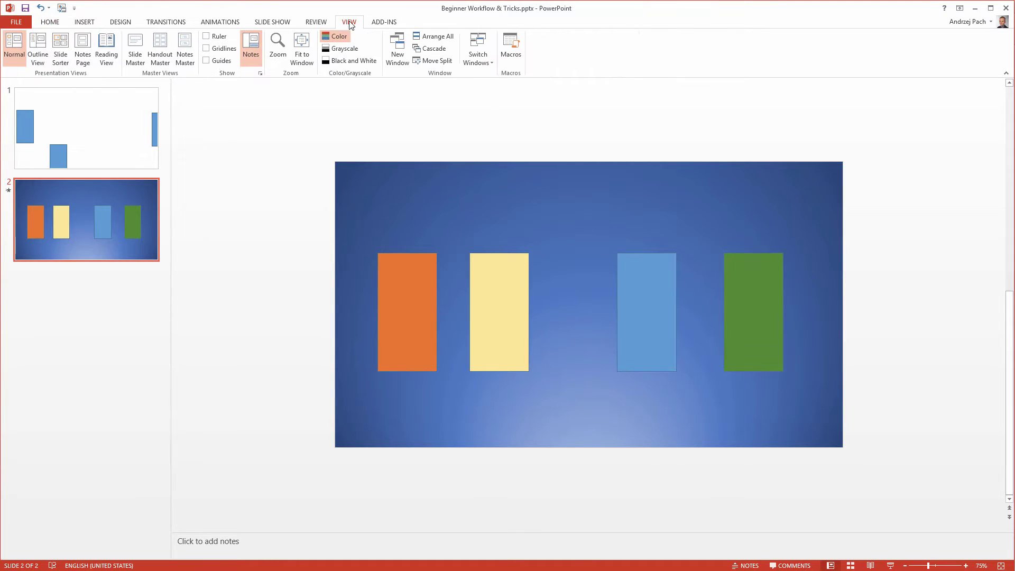
pyautogui.click(207, 61)
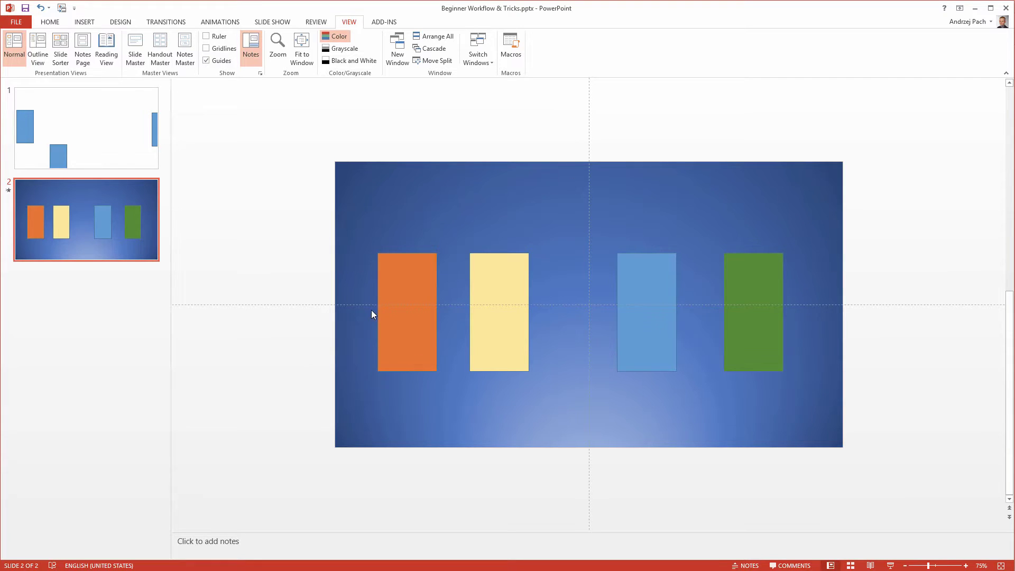
pyautogui.click(208, 38)
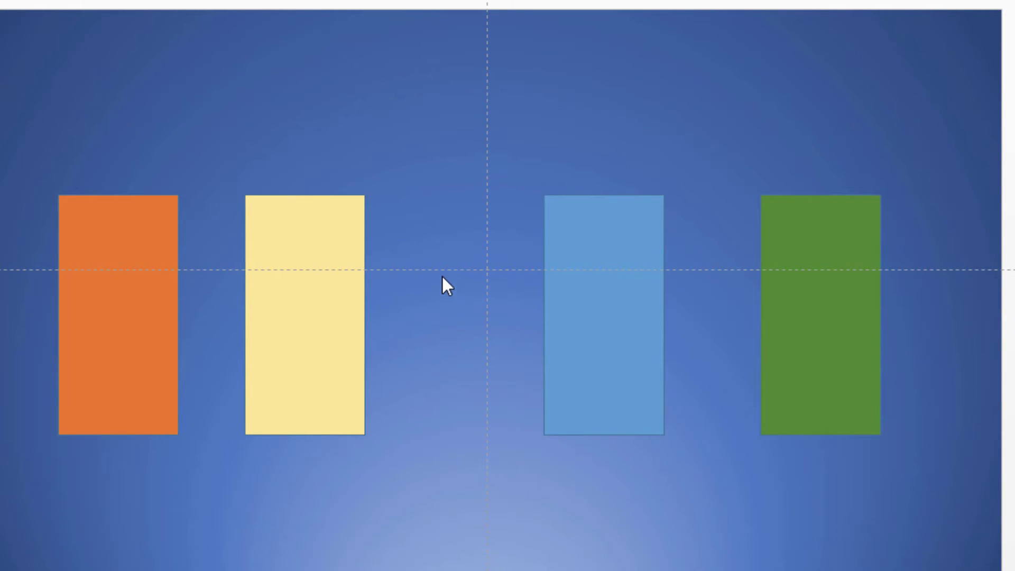
# Add a second horizontal guide and raise the orange rectangle above the guides
pyautogui.rightClick(441, 270)
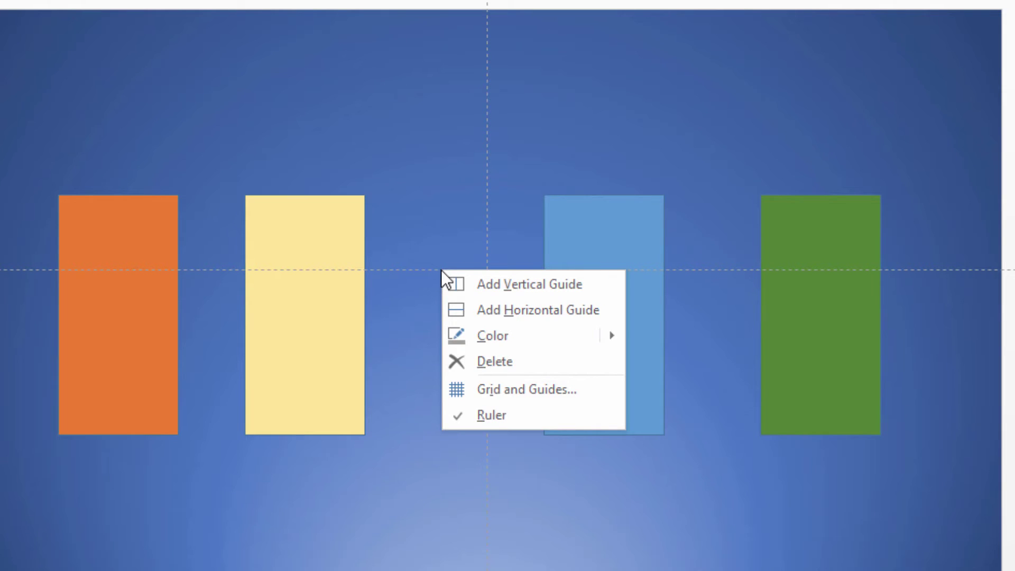
pyautogui.click(495, 310)
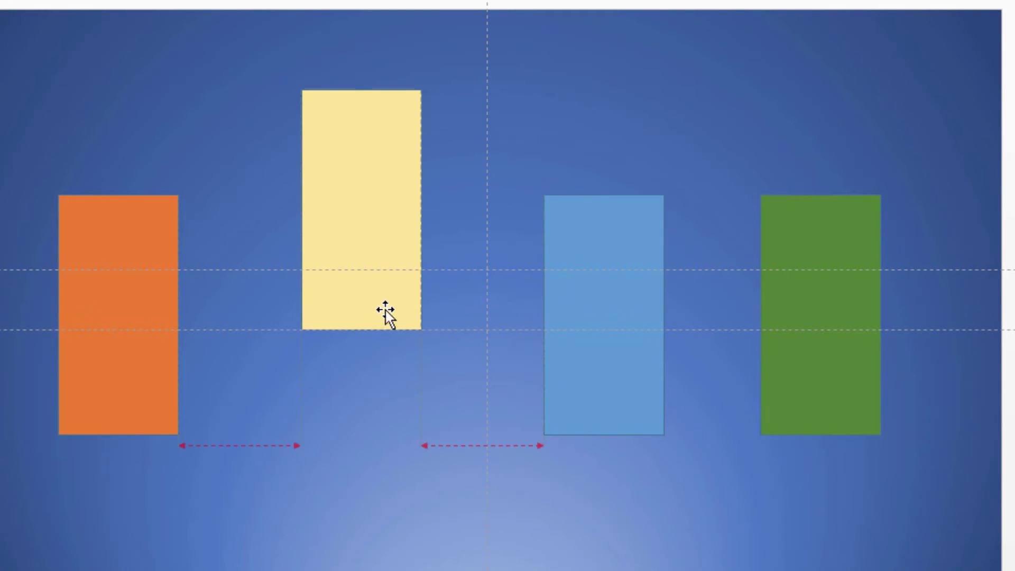
pyautogui.moveTo(129, 331)
pyautogui.mouseDown()
pyautogui.moveTo(150, 264)
pyautogui.moveTo(152, 277)
pyautogui.mouseUp()
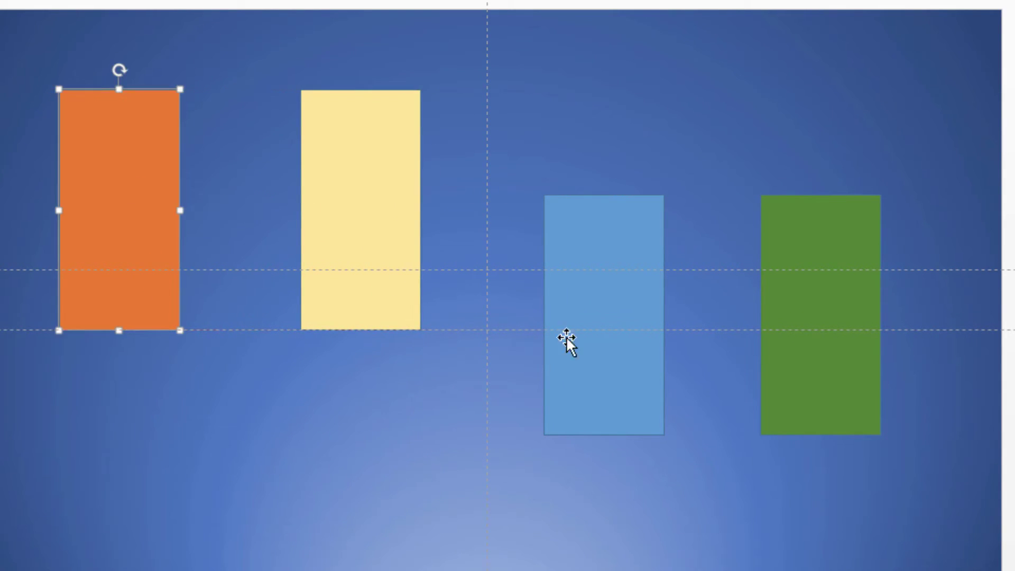
# Lower blue and green below the guides and nudge yellow left for even spacing
pyautogui.moveTo(608, 313)
pyautogui.mouseDown()
pyautogui.moveTo(188, 370)
pyautogui.moveTo(112, 428)
pyautogui.moveTo(281, 437)
pyautogui.moveTo(628, 406)
pyautogui.moveTo(635, 368)
pyautogui.moveTo(649, 368)
pyautogui.mouseUp()
pyautogui.moveTo(796, 351)
pyautogui.mouseDown()
pyautogui.moveTo(823, 415)
pyautogui.moveTo(847, 427)
pyautogui.mouseUp()
pyautogui.click(413, 318)
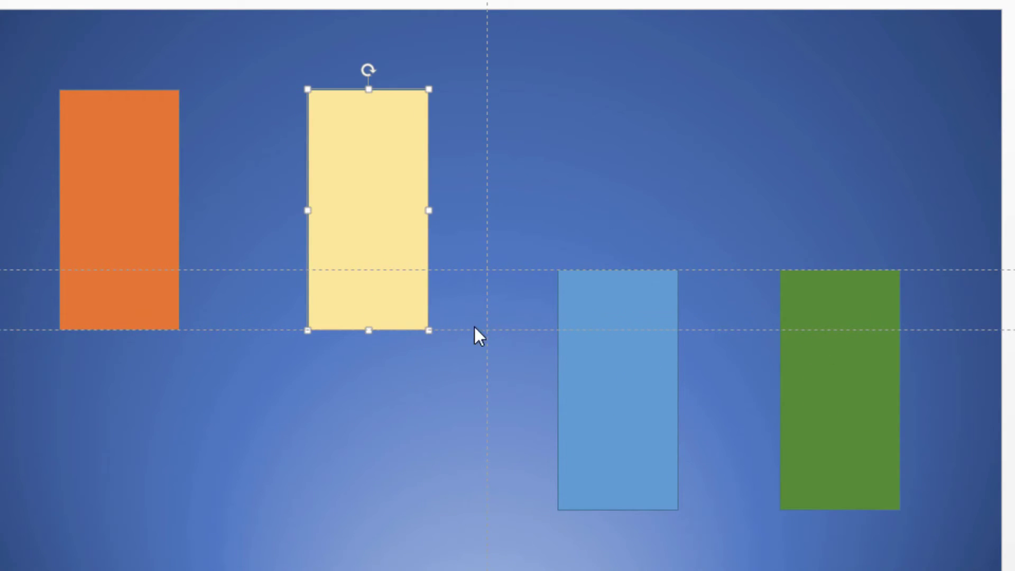
pyautogui.moveTo(395, 326)
pyautogui.mouseDown()
pyautogui.moveTo(365, 318)
pyautogui.moveTo(389, 322)
pyautogui.mouseUp()
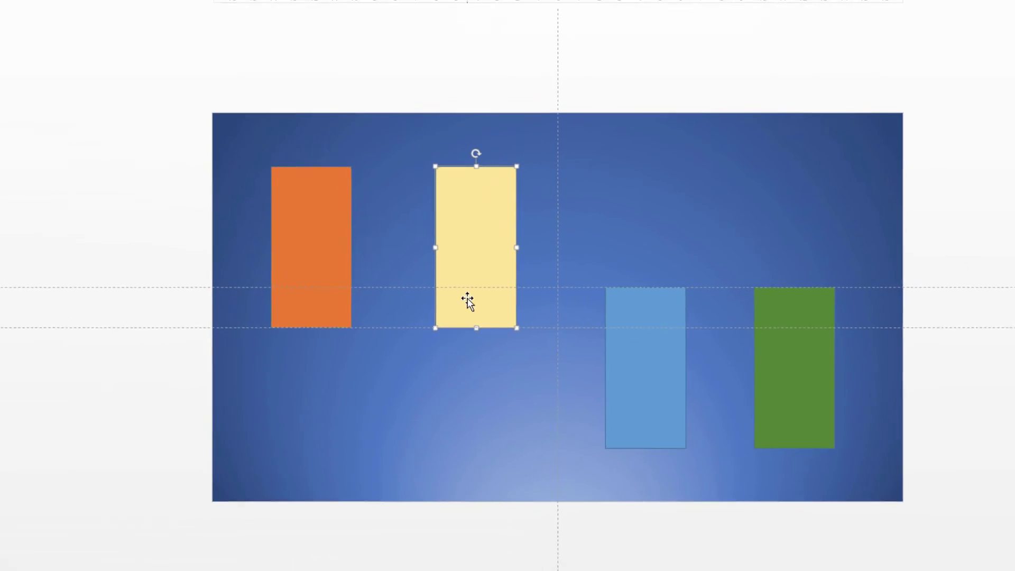
pyautogui.click(519, 403)
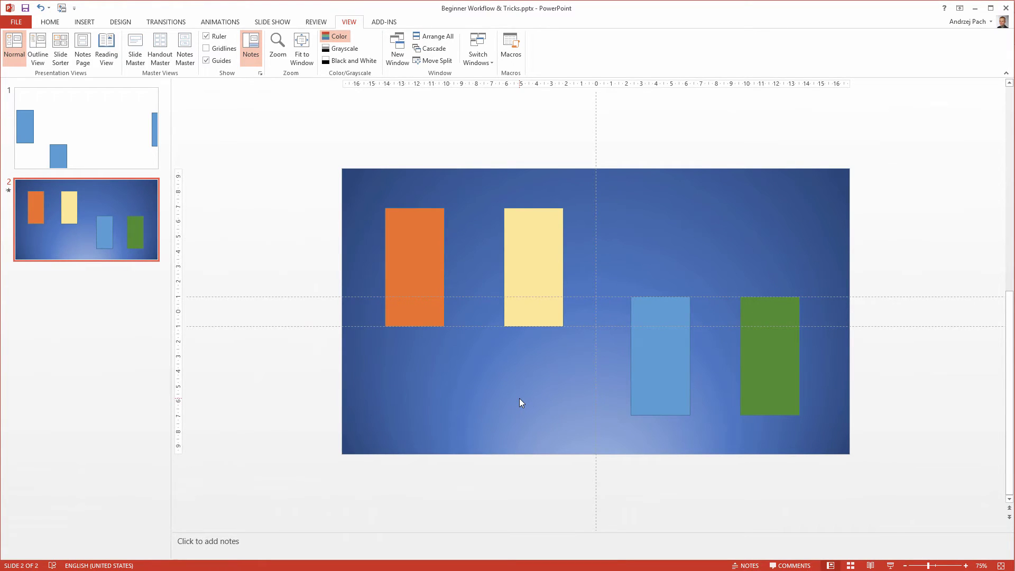
pyautogui.click(206, 62)
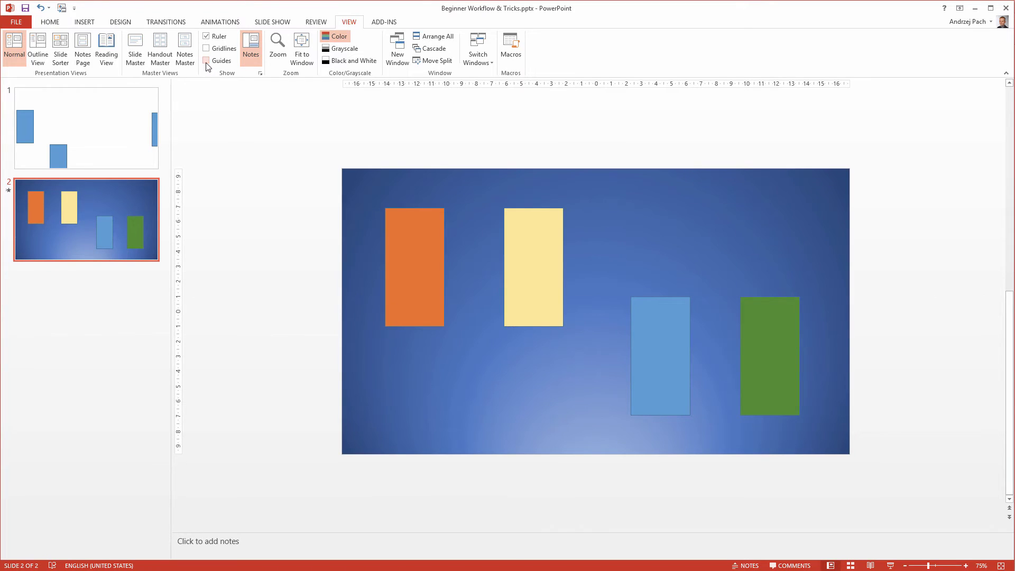
pyautogui.click(46, 23)
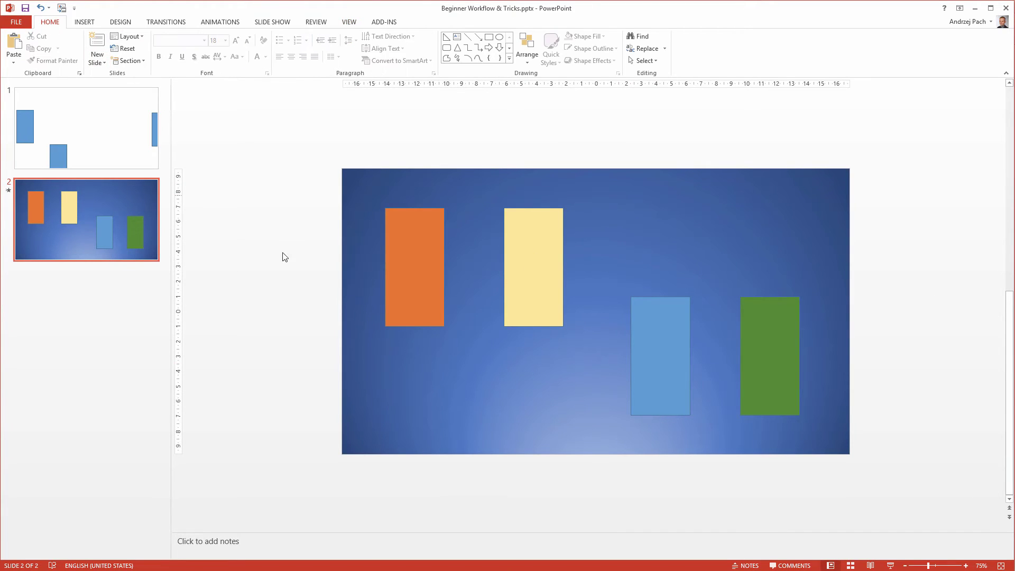
pyautogui.moveTo(417, 275); pyautogui.dragTo(457, 344)
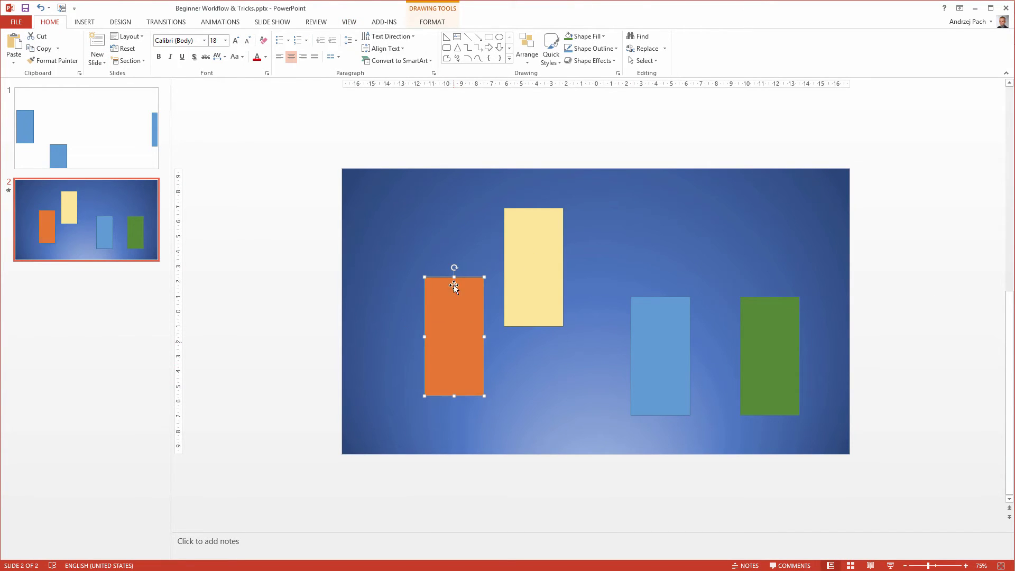
pyautogui.hotkey('ctrl', 'z')
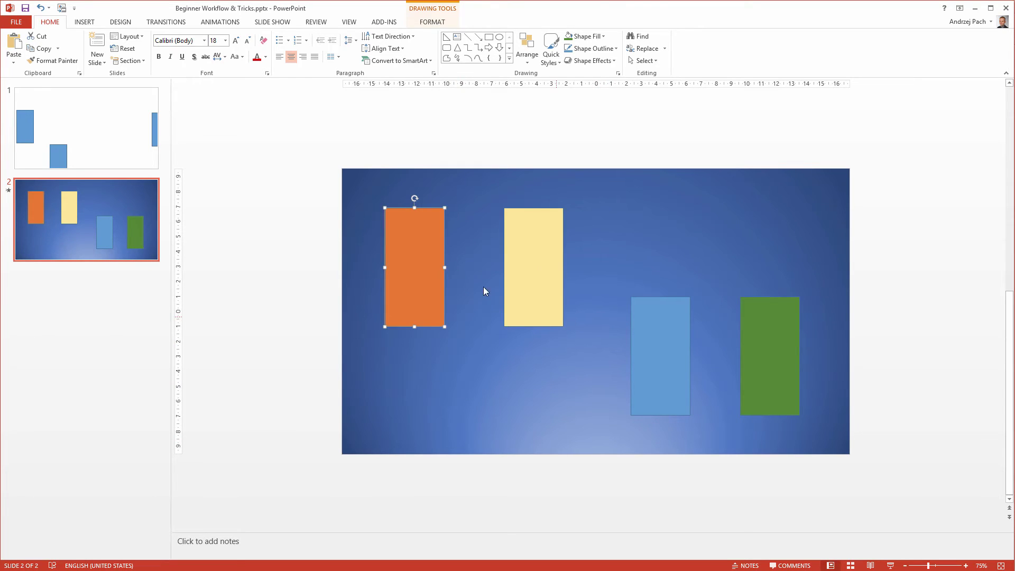
pyautogui.click(349, 22)
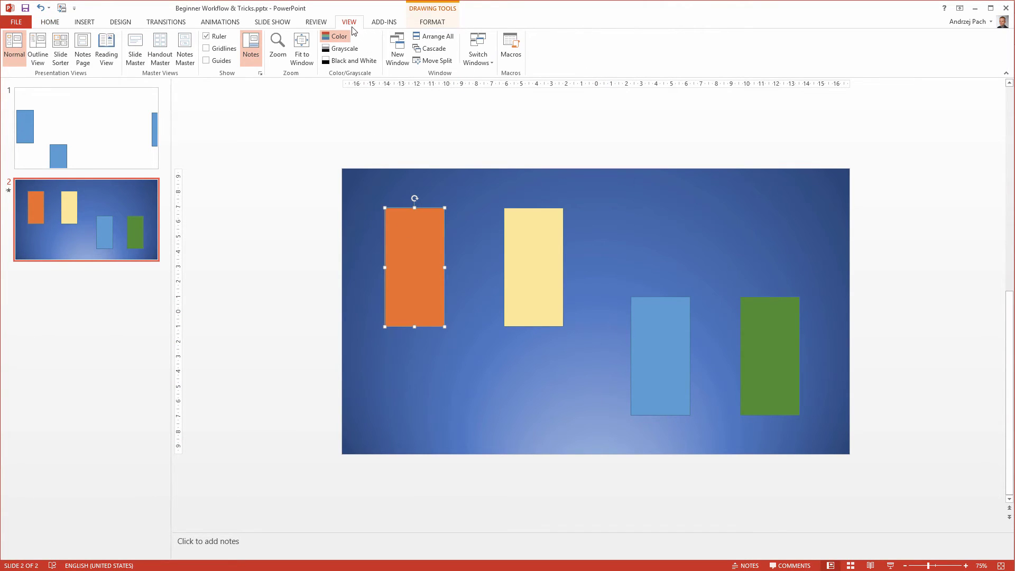
pyautogui.click(207, 61)
pyautogui.click(558, 351)
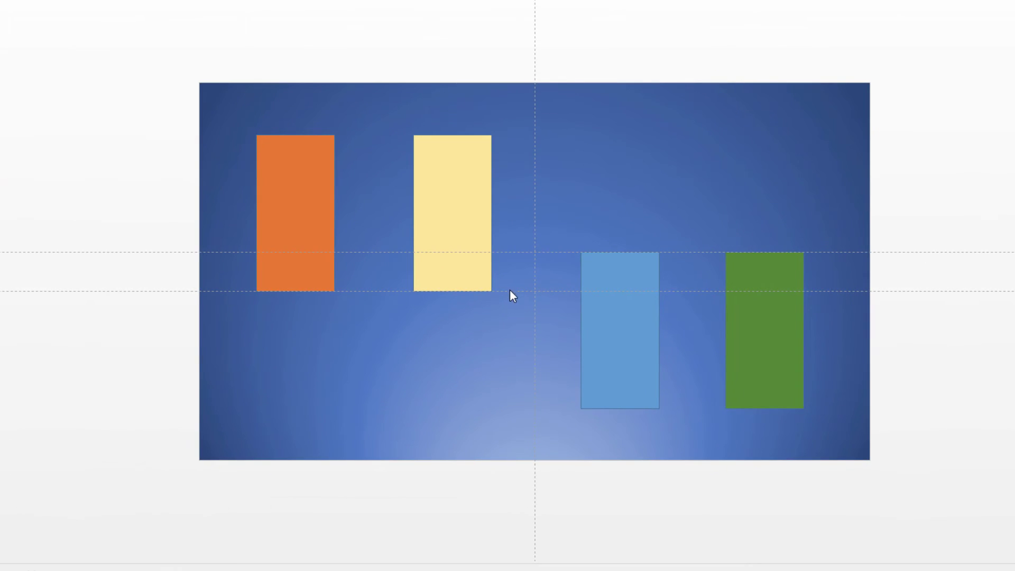
# In Grid and Guides settings, display the grid on screen with 1cm spacing
pyautogui.rightClick(511, 290)
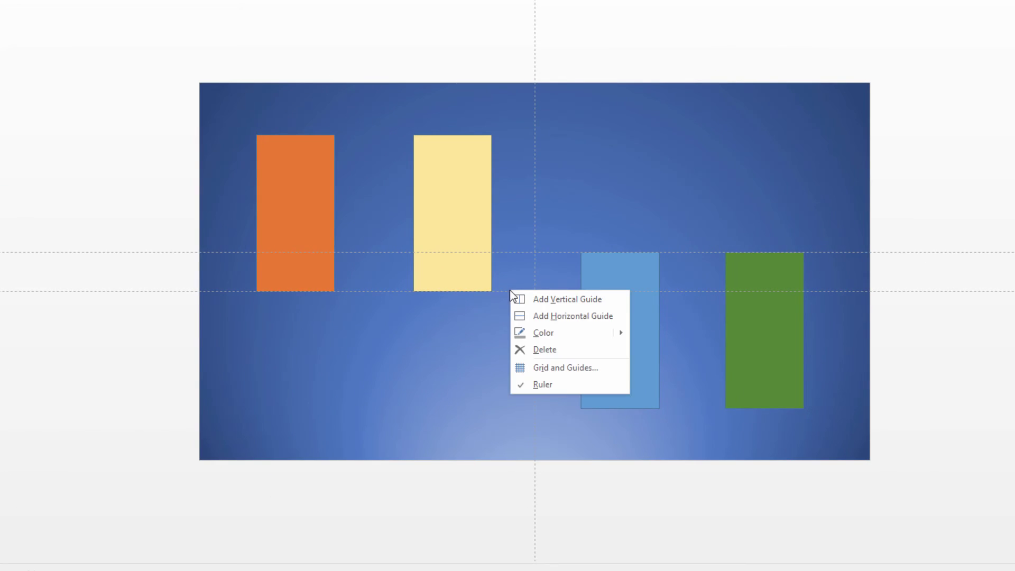
pyautogui.click(560, 370)
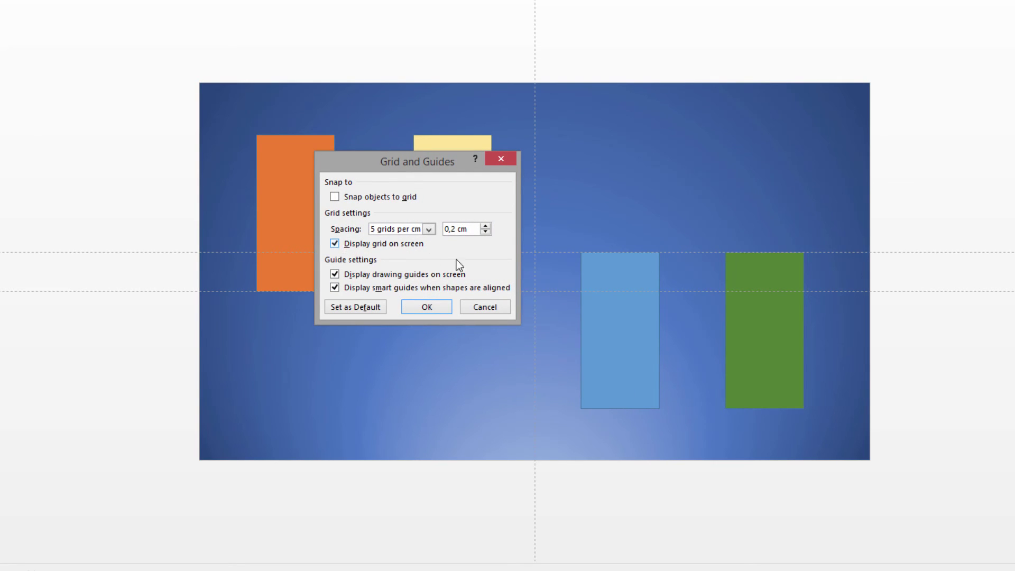
pyautogui.click(481, 231)
pyautogui.click(428, 230)
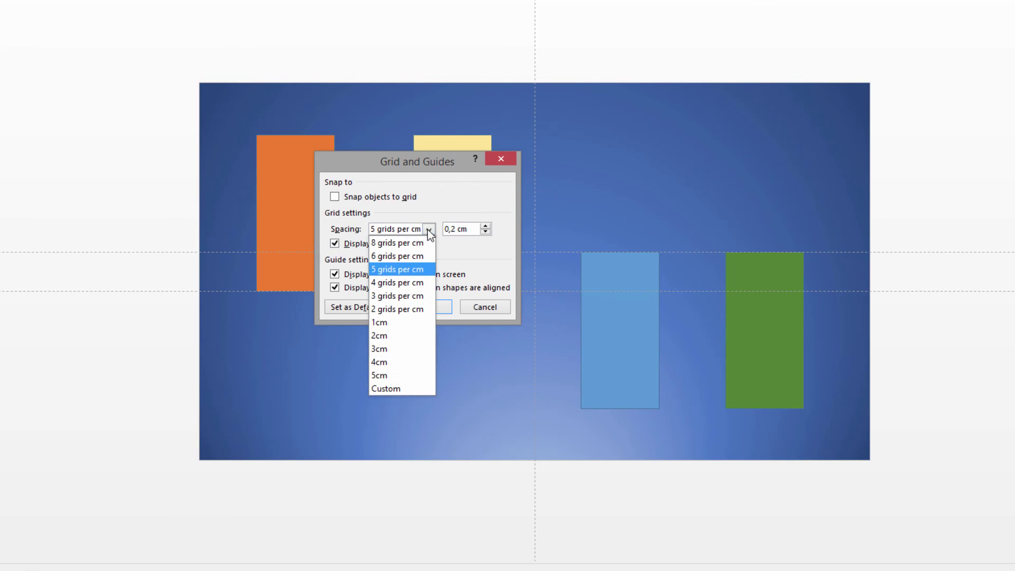
pyautogui.click(396, 338)
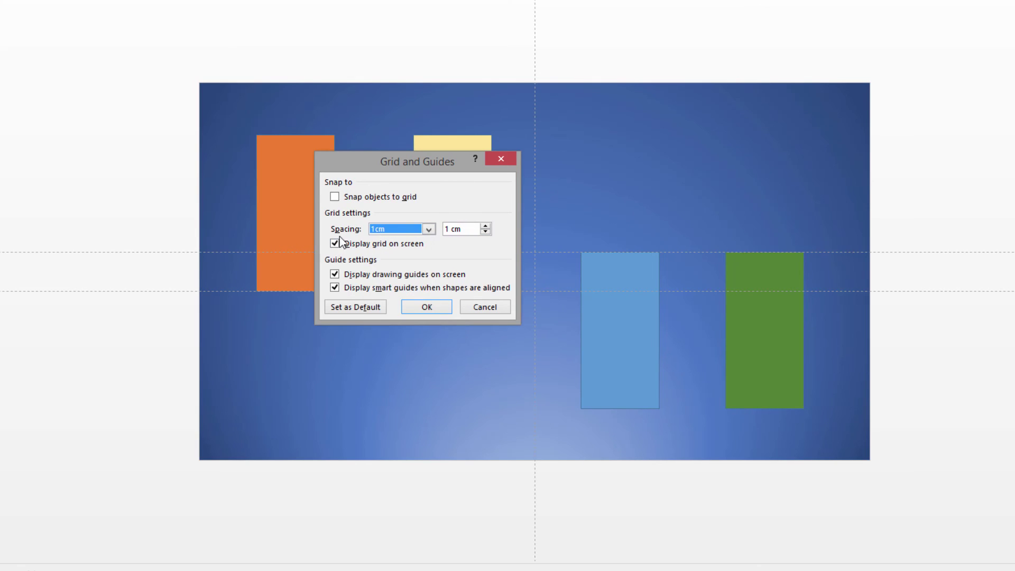
pyautogui.click(429, 229)
pyautogui.click(396, 325)
pyautogui.click(437, 307)
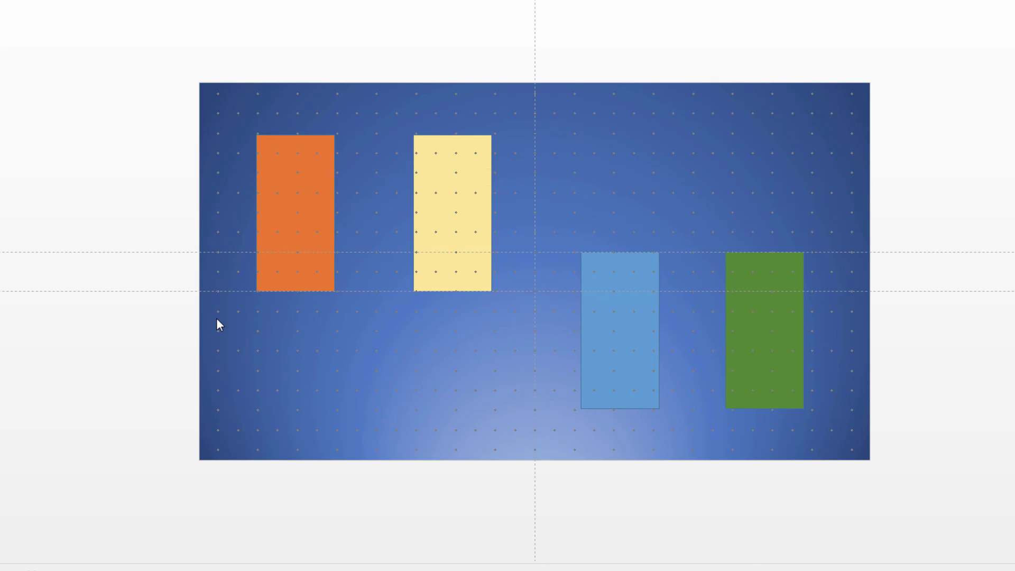
# Nudge the orange rectangle, then untick Gridlines and Guides on the View ribbon
pyautogui.moveTo(334, 264); pyautogui.dragTo(333, 246)
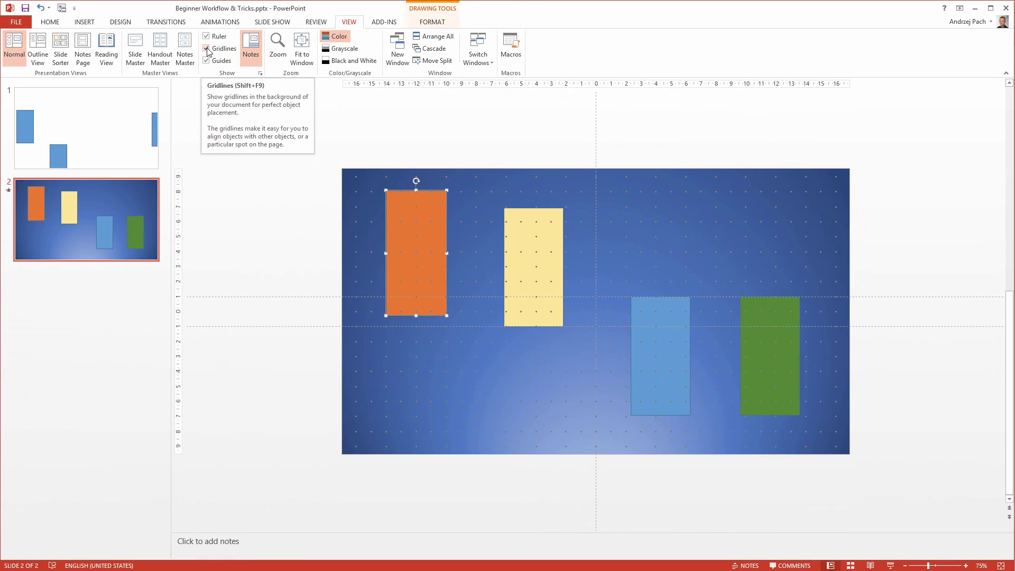
pyautogui.click(207, 48)
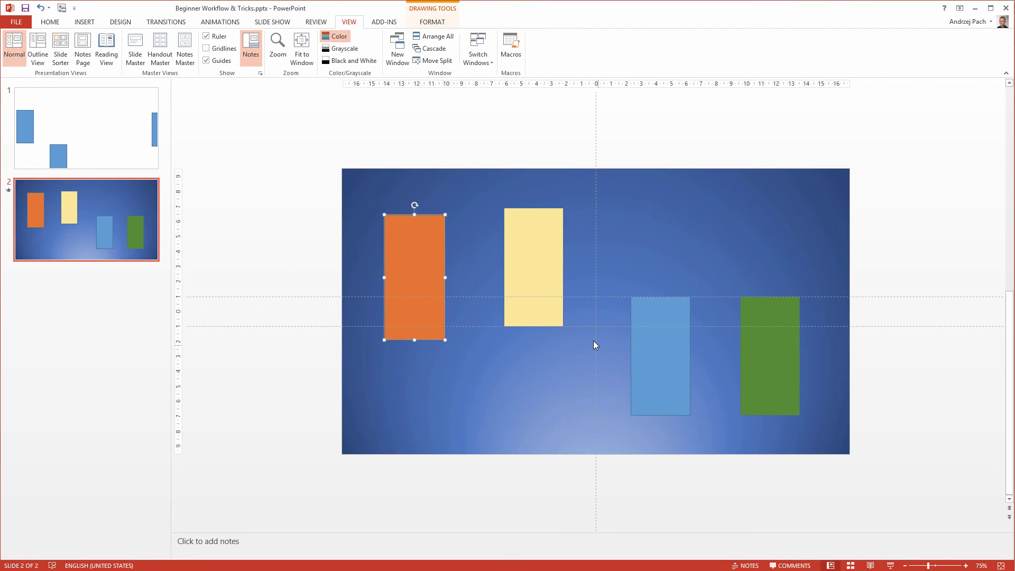
pyautogui.click(206, 60)
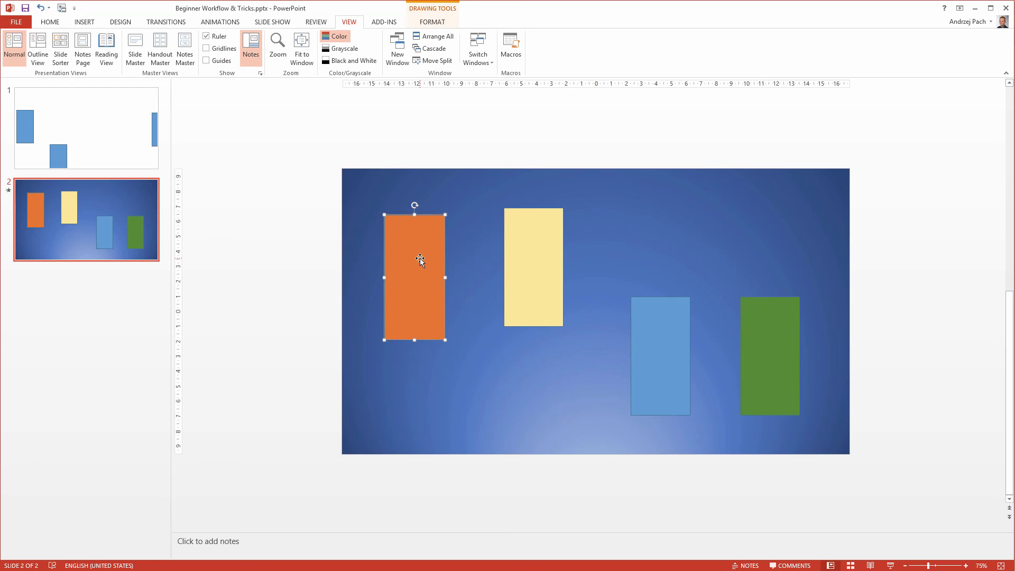